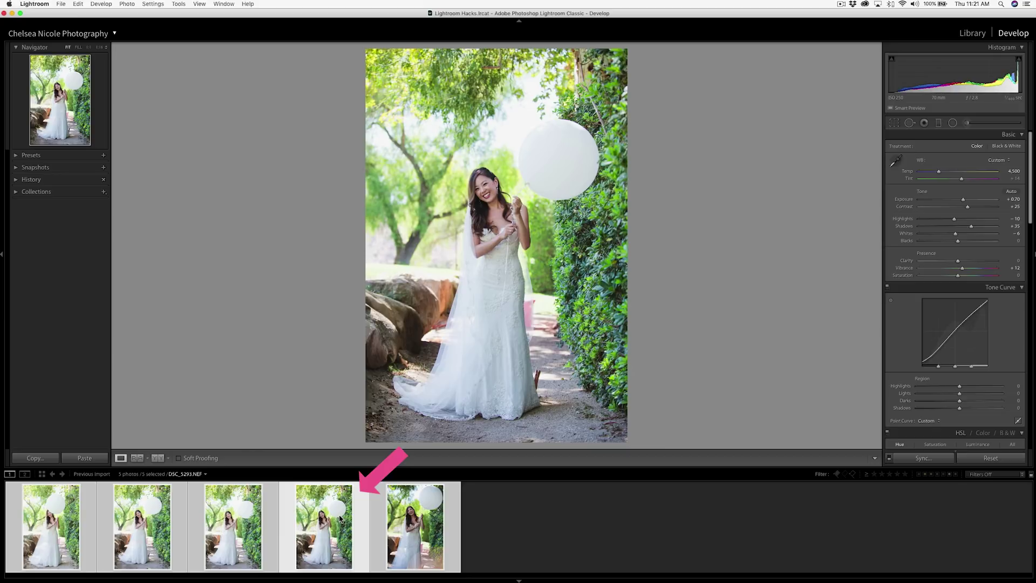
# Match the total exposures of the five selected balloon photos and review the matched photos one by one.
pyautogui.click(153, 4)
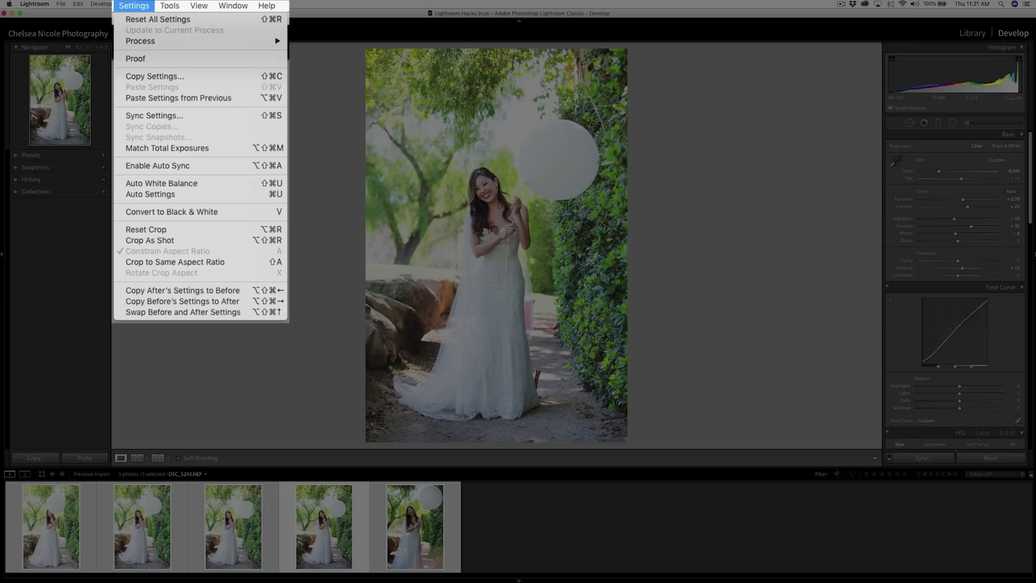
pyautogui.click(187, 149)
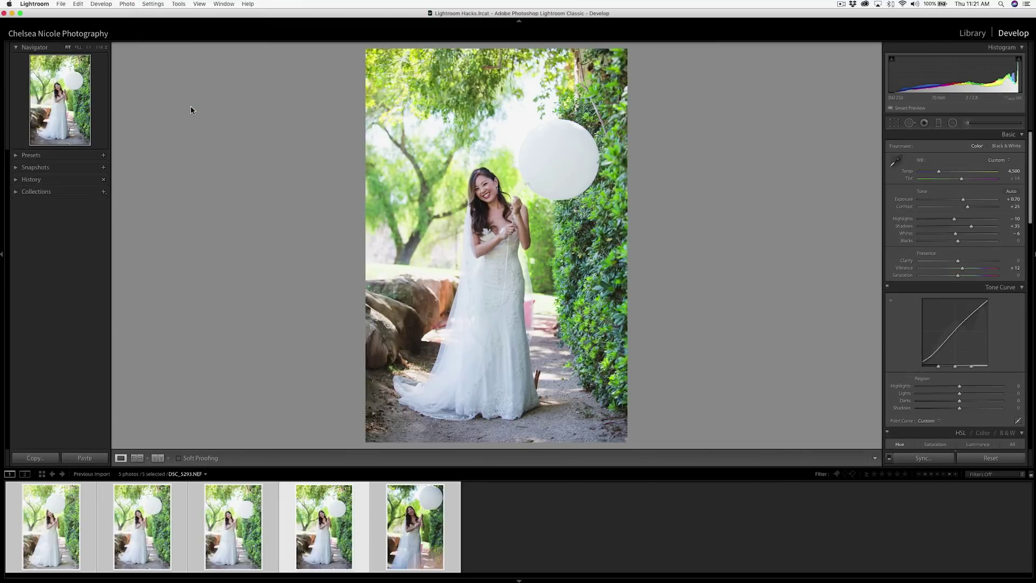
pyautogui.click(224, 555)
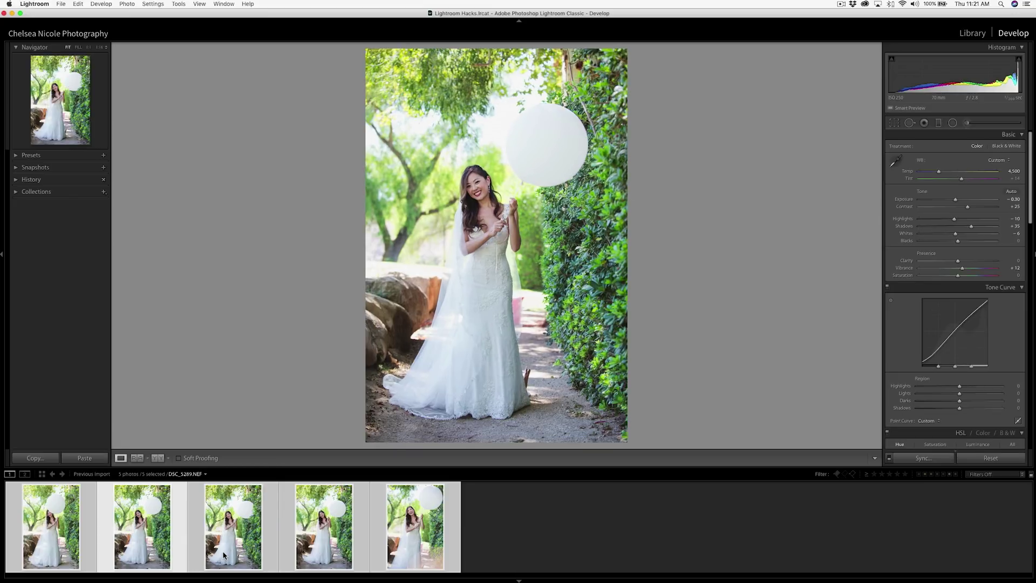
pyautogui.press('Right')
pyautogui.press('Right')
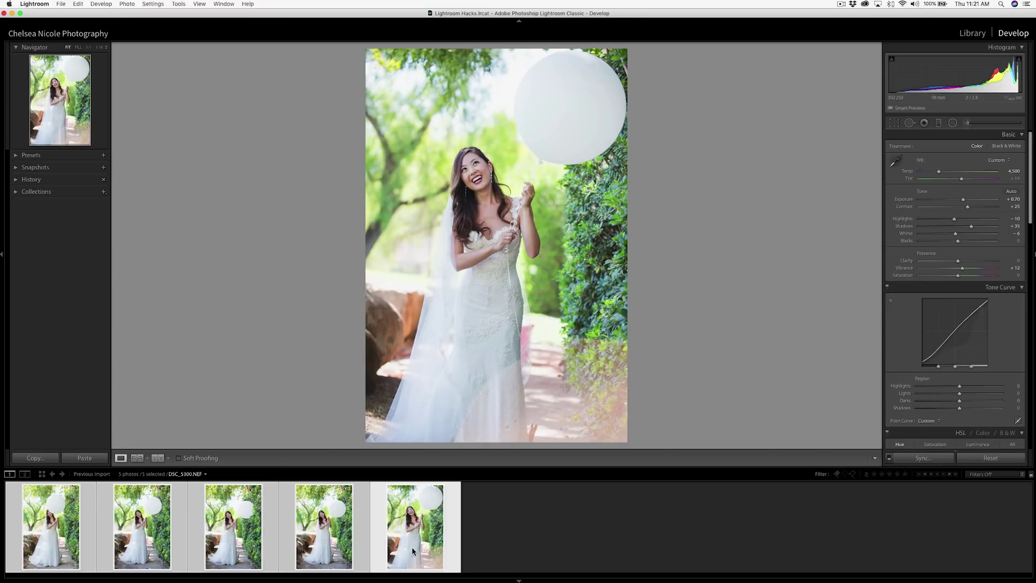
# Select only the last balloon photo and set its exposure to +0.60.
pyautogui.keyDown('super'); pyautogui.click(428, 528); pyautogui.keyUp('super')
pyautogui.click(428, 527)
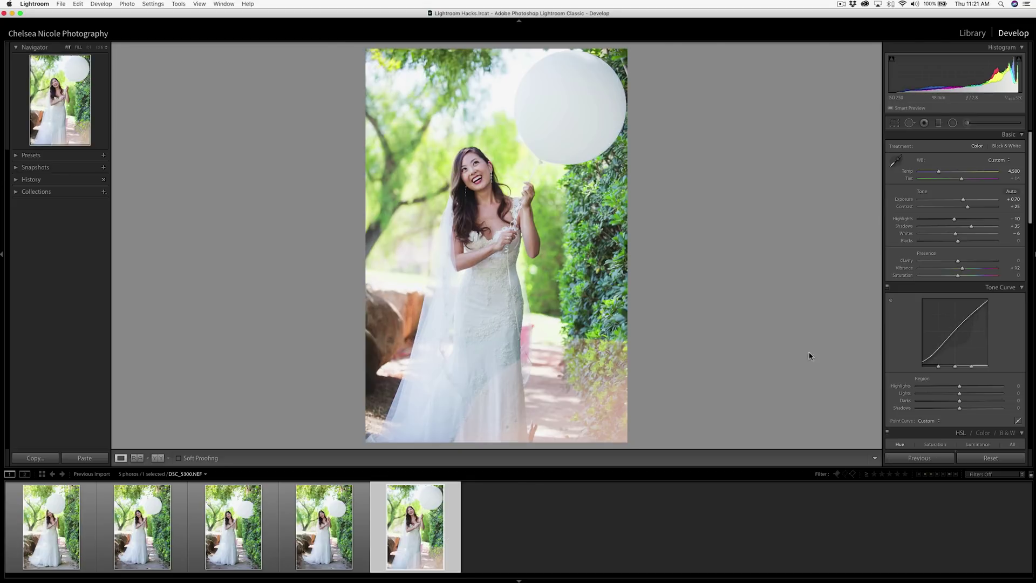
pyautogui.click(1014, 199)
pyautogui.press('Down')
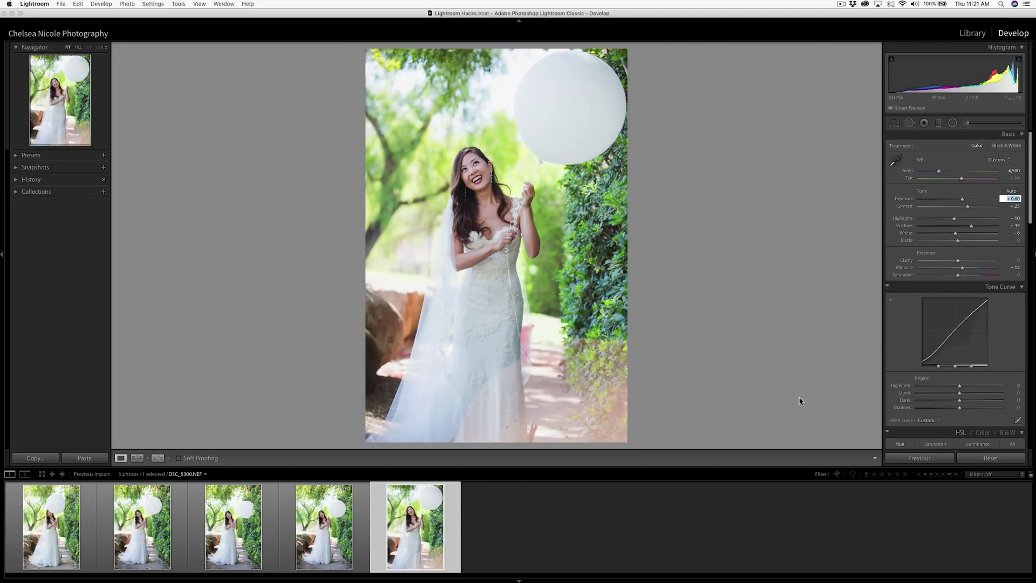
pyautogui.press('Return')
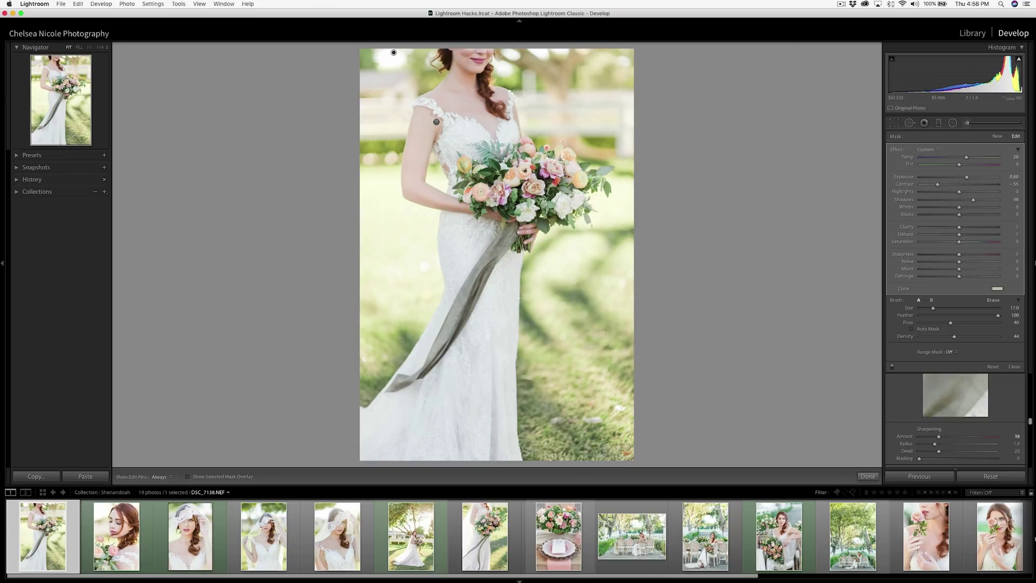
# Collapse the adjustment brush effect to a single Amount, set it to 50, and reduce the effect directly from the upper edit pin.
pyautogui.click(1020, 151)
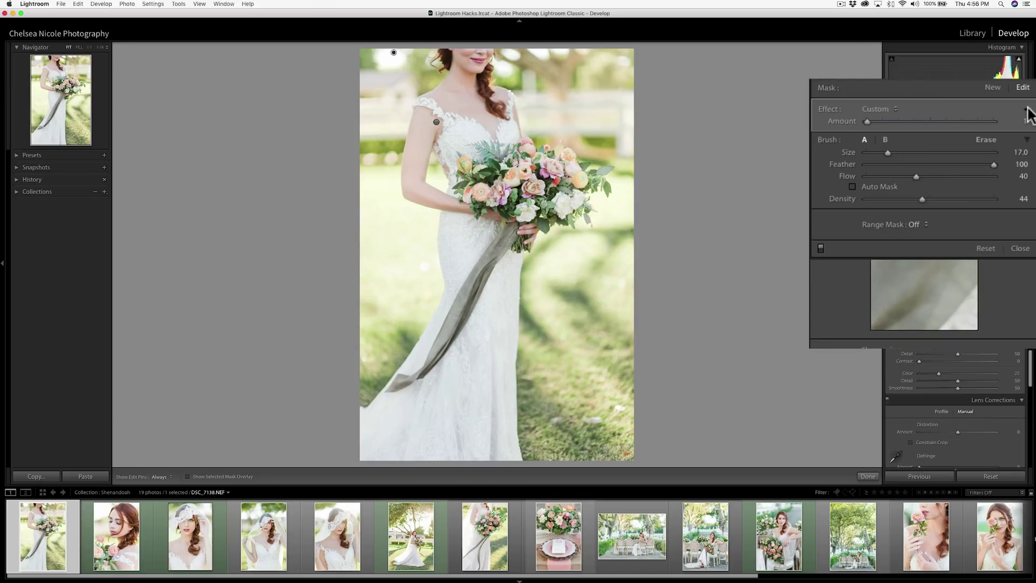
pyautogui.click(980, 121)
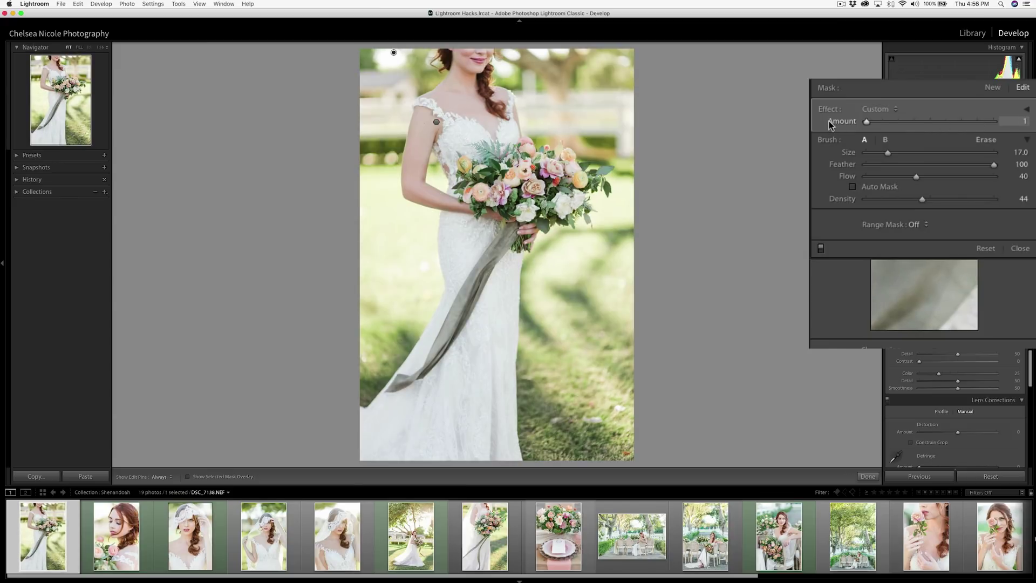
pyautogui.click(929, 122)
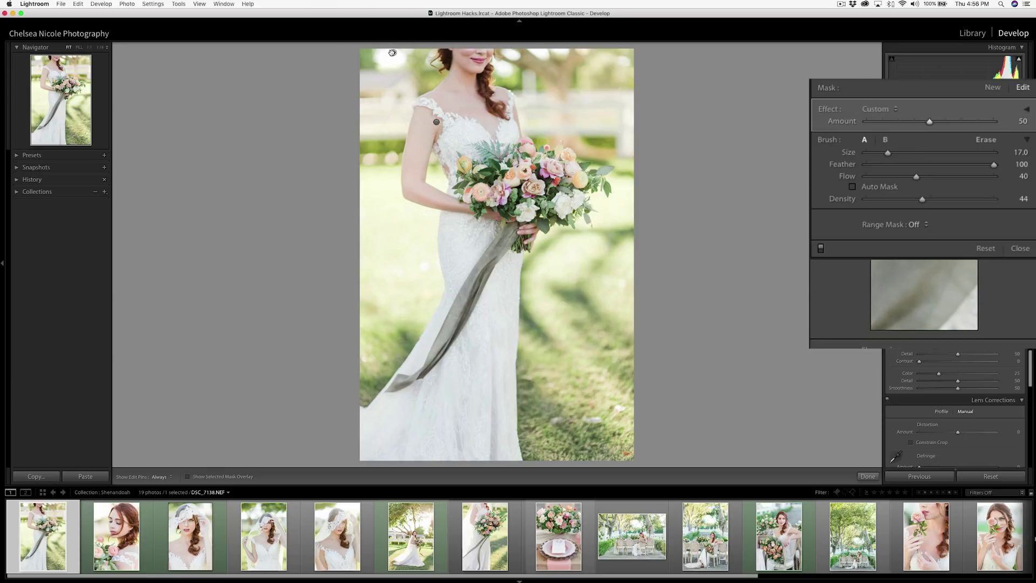
pyautogui.moveTo(394, 52)
pyautogui.mouseDown()
pyautogui.moveTo(416, 52)
pyautogui.moveTo(330, 52)
pyautogui.mouseUp()
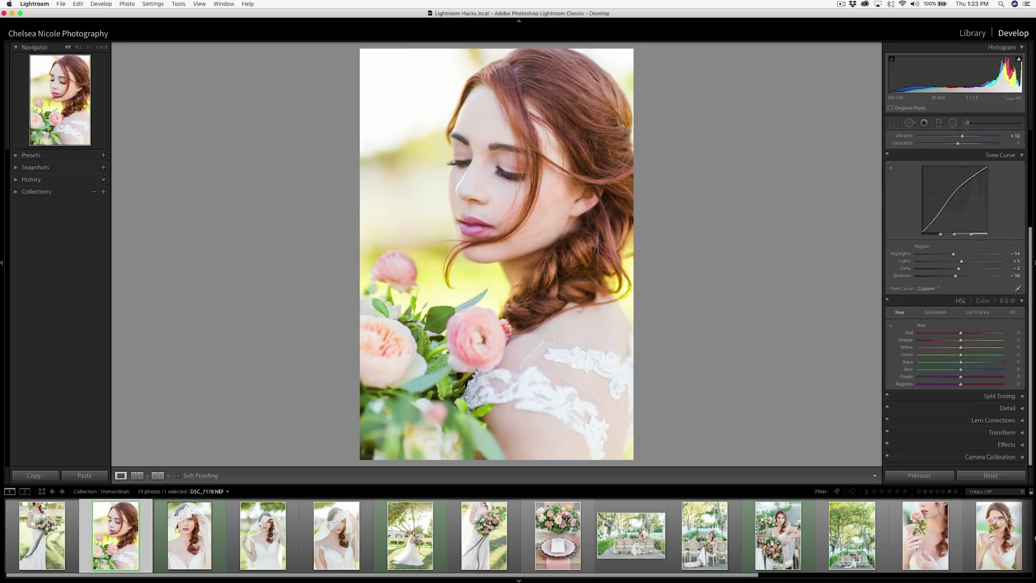
# Show all HSL groups and desaturate the background foliage with the targeted adjustment tool to Yellow −32 and Green −44.
pyautogui.click(1013, 314)
pyautogui.scroll(-3, 1012, 336)
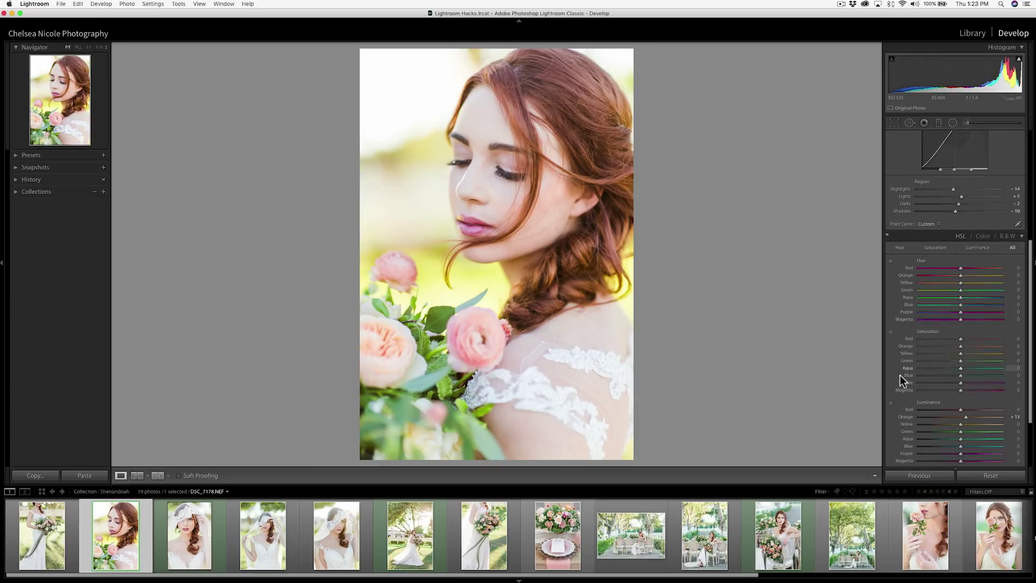
pyautogui.scroll(-2, 902, 380)
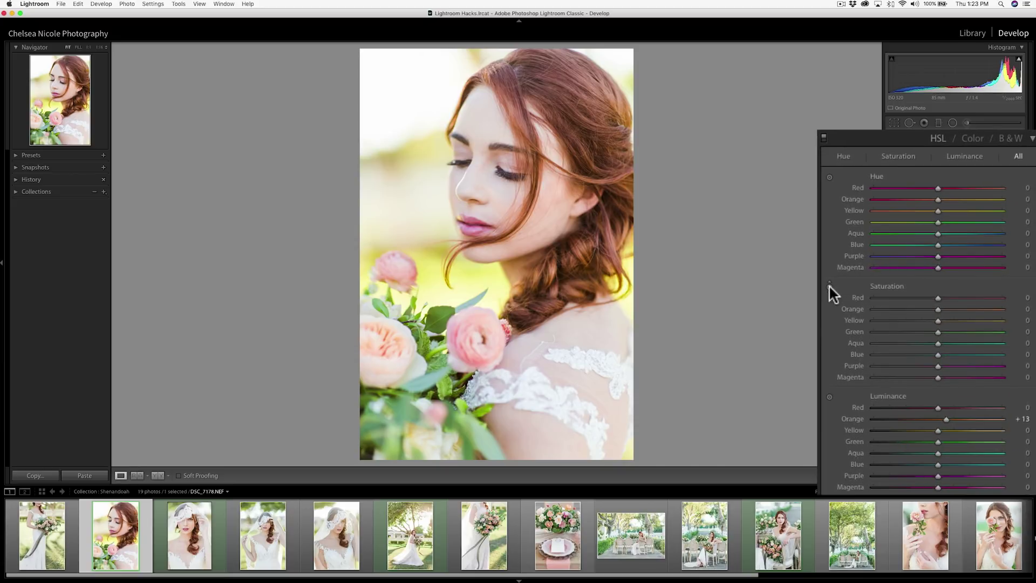
pyautogui.click(829, 286)
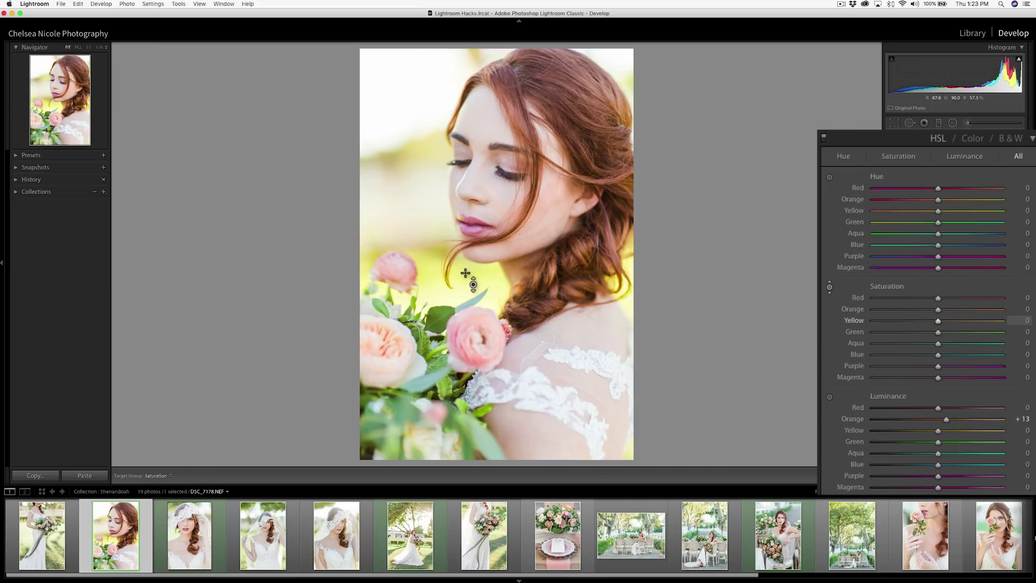
pyautogui.moveTo(467, 277); pyautogui.dragTo(434, 340)
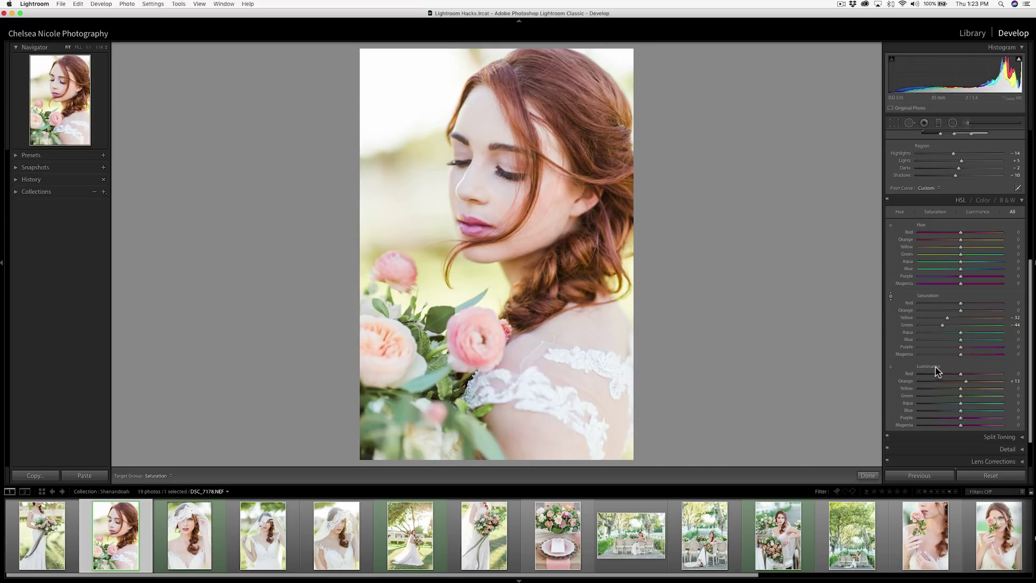
# Brighten the foliage with targeted luminance to Yellow +12 and Green +9, and shift the green leaf's hue with targeted adjustment.
pyautogui.click(892, 367)
pyautogui.moveTo(481, 277); pyautogui.dragTo(481, 251)
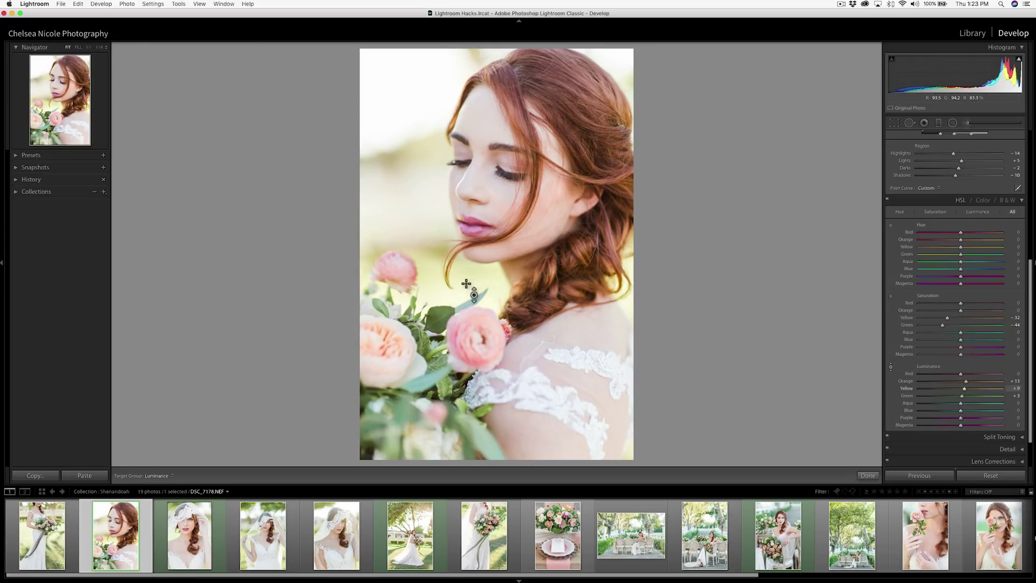
pyautogui.moveTo(450, 320); pyautogui.dragTo(450, 302)
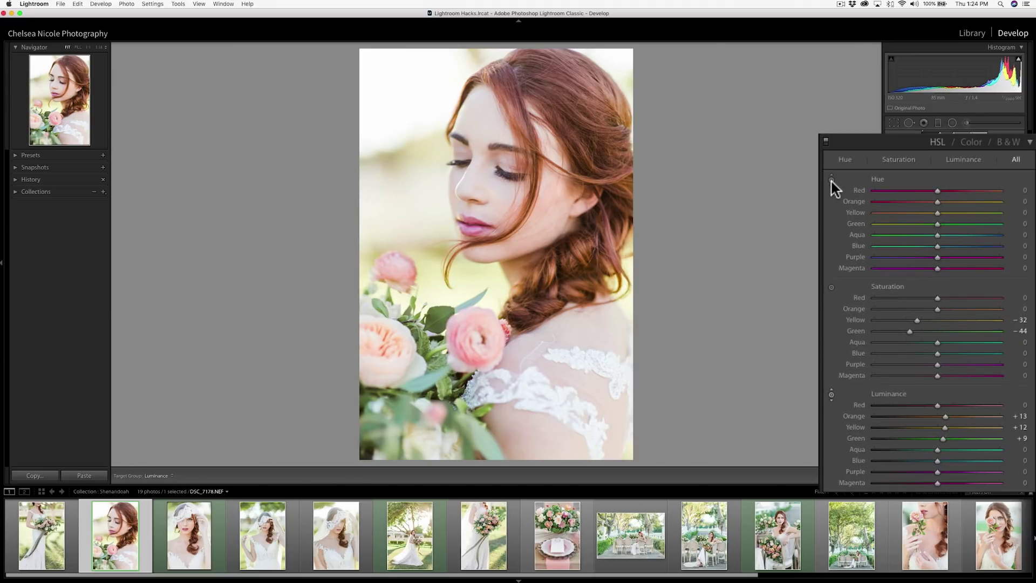
pyautogui.click(890, 227)
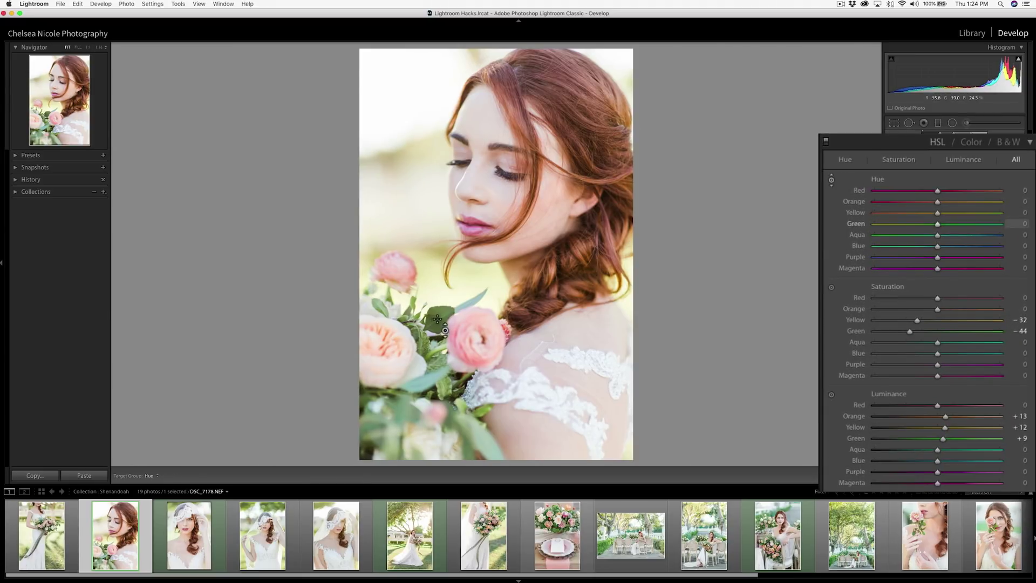
pyautogui.moveTo(440, 328); pyautogui.dragTo(442, 315)
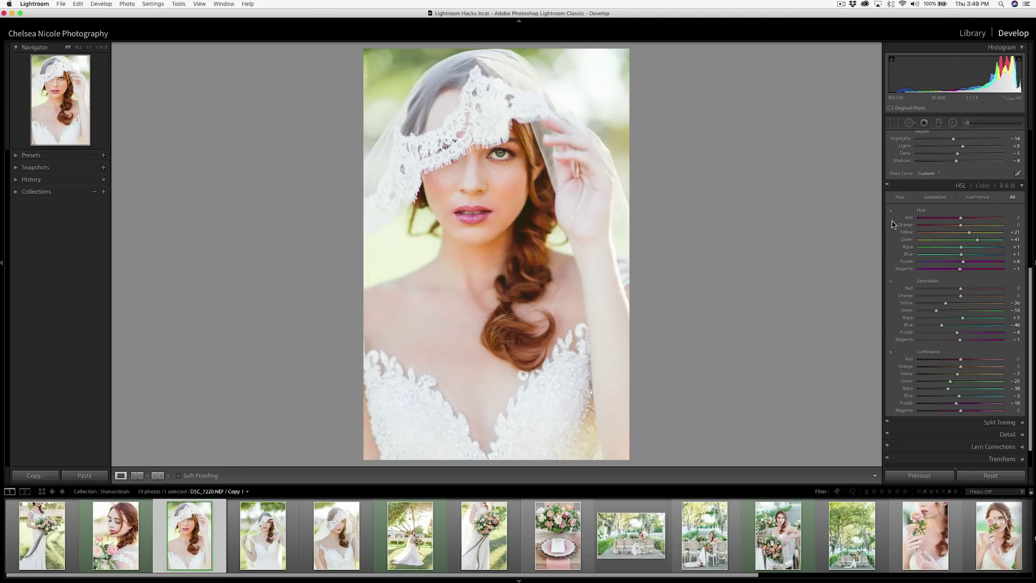
# Refine the veiled bride's skin with targeted HSL: hue Orange +10, Yellow +23; saturation Orange −26, Yellow −38; and raised luminance.
pyautogui.click(892, 210)
pyautogui.moveTo(508, 197); pyautogui.dragTo(521, 218)
pyautogui.click(827, 271)
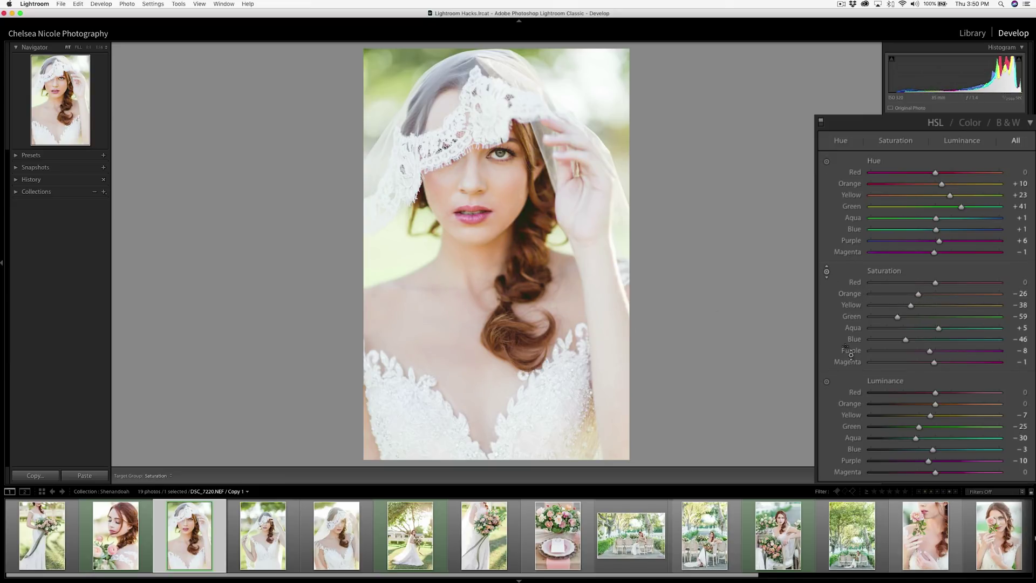
pyautogui.click(827, 382)
pyautogui.moveTo(509, 198); pyautogui.dragTo(509, 184)
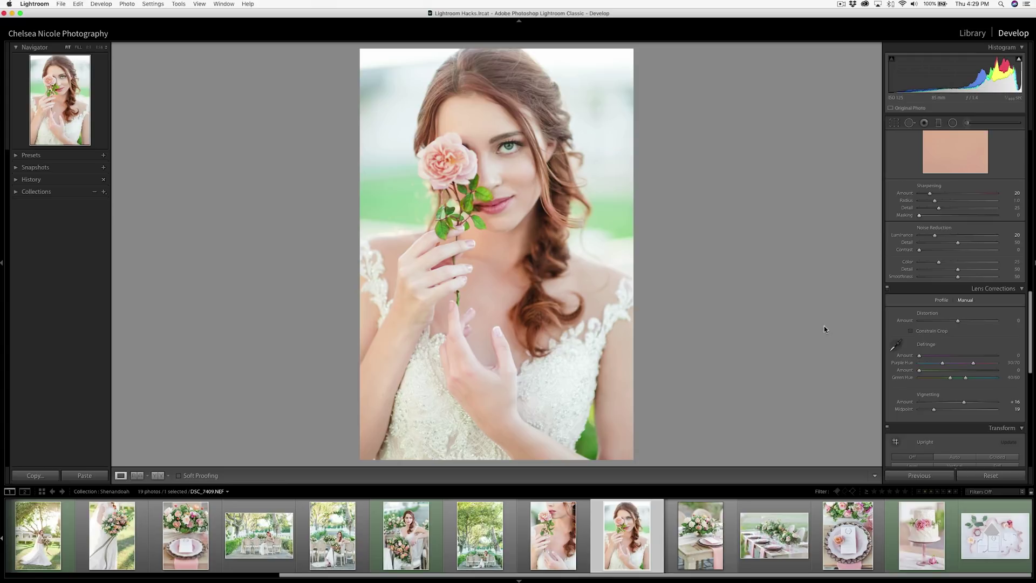
# Set the rose portrait's sharpening to Amount 150, Radius 3.0 and Masking 92, previewing the mask in black and white.
pyautogui.moveTo(932, 192); pyautogui.dragTo(999, 192)
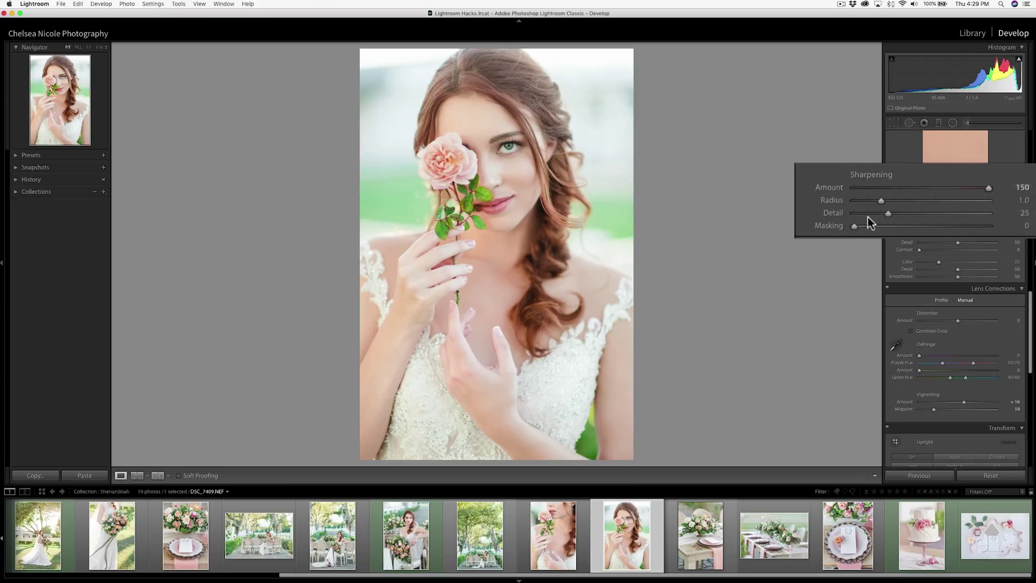
pyautogui.moveTo(882, 201); pyautogui.dragTo(989, 200)
pyautogui.moveTo(855, 227); pyautogui.dragTo(957, 233)
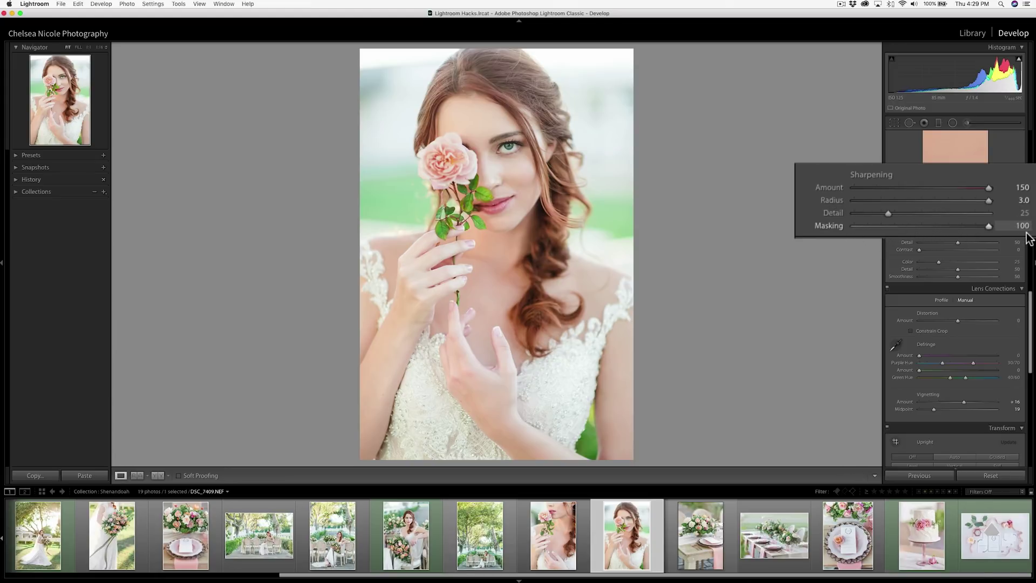
pyautogui.moveTo(1024, 238); pyautogui.dragTo(975, 227)
pyautogui.press('alt')
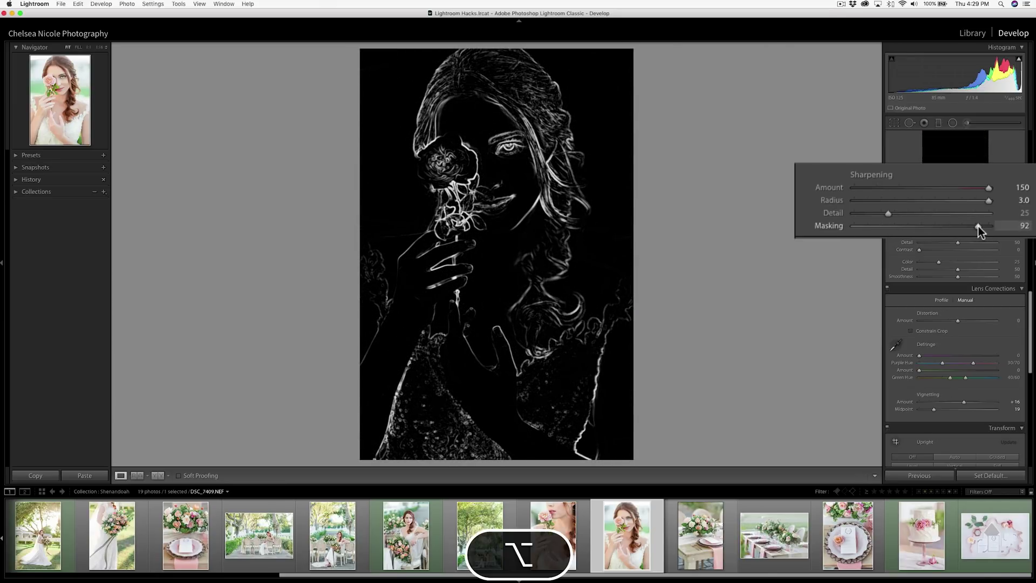
pyautogui.moveTo(979, 226); pyautogui.dragTo(979, 225)
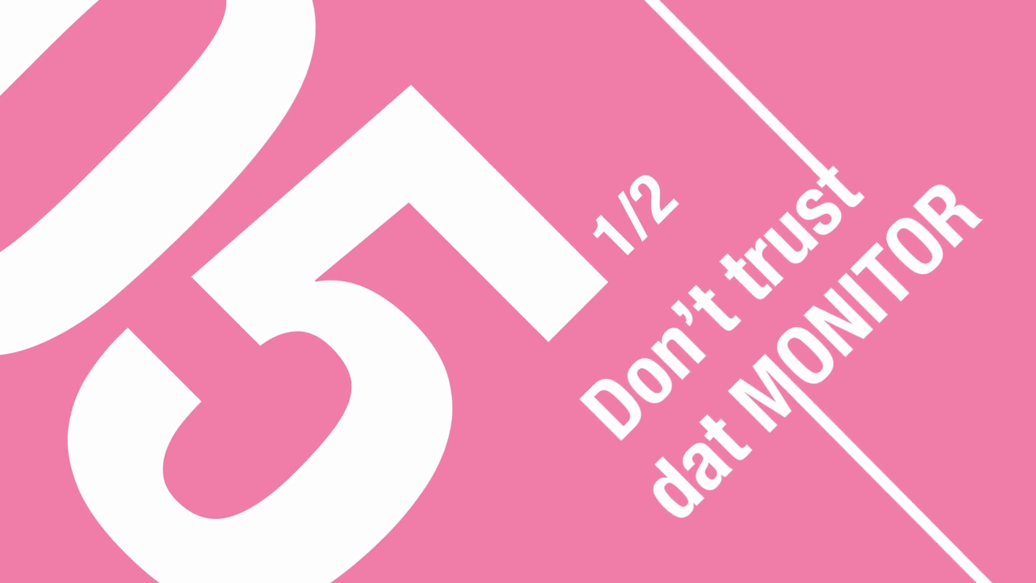